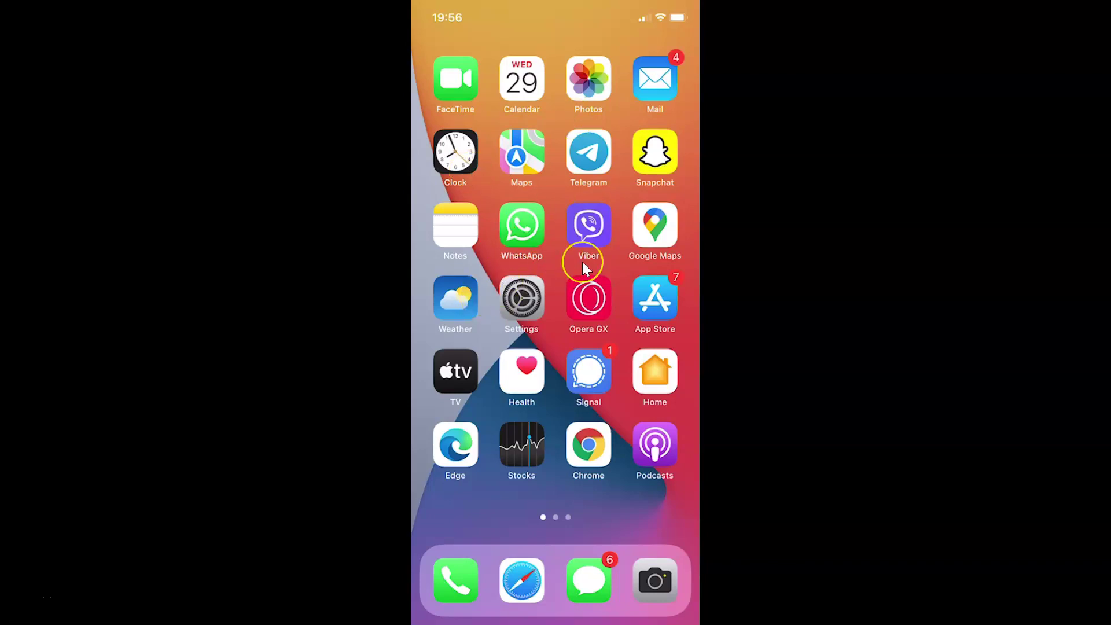
Open Safari on the Wikipedia Google Chrome article and scroll through it.
left_click(530, 575)
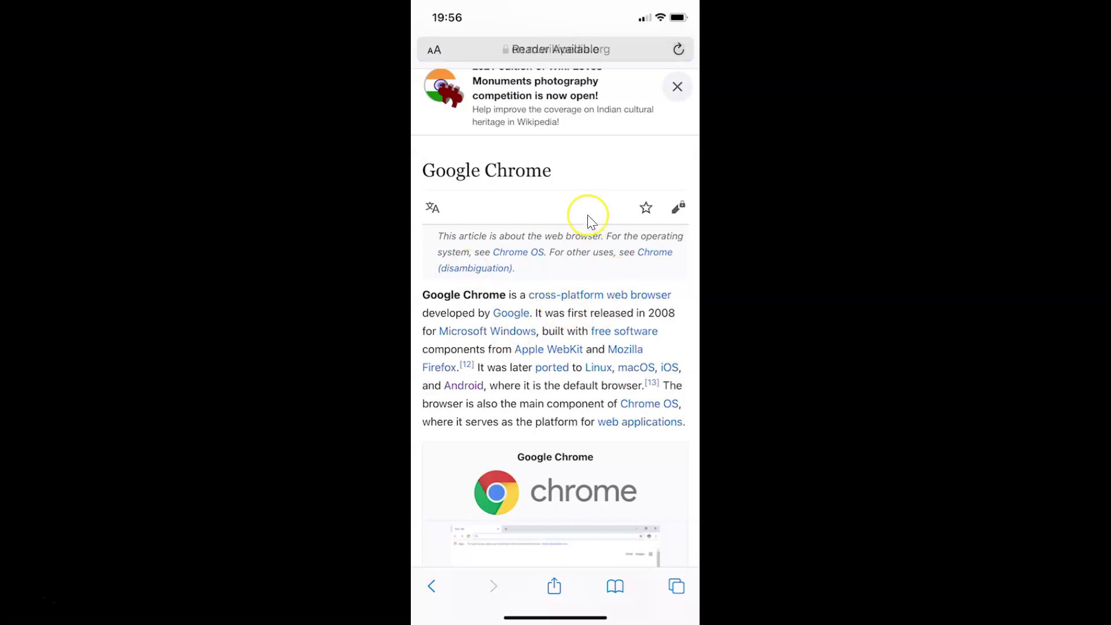
scroll(591, 222, "down", 4)
scroll(590, 221, "up", 5)
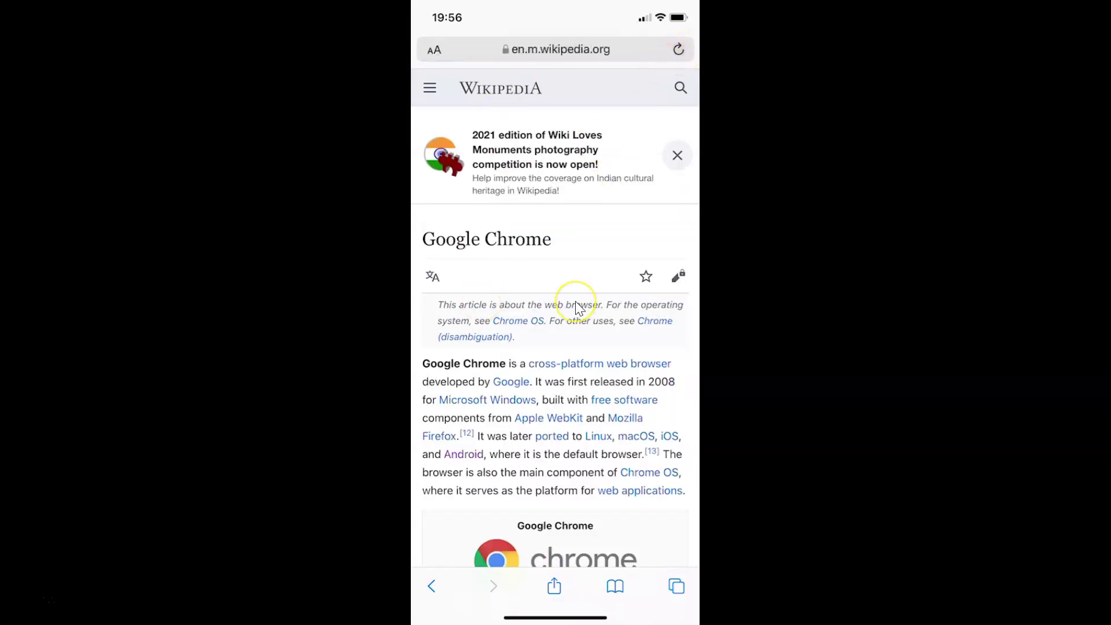
scroll(576, 304, "down", 3)
scroll(576, 303, "up", 3)
Switch to the techmespot.com tab, skim the article, then go to the home screen.
left_click(676, 584)
left_click(679, 578)
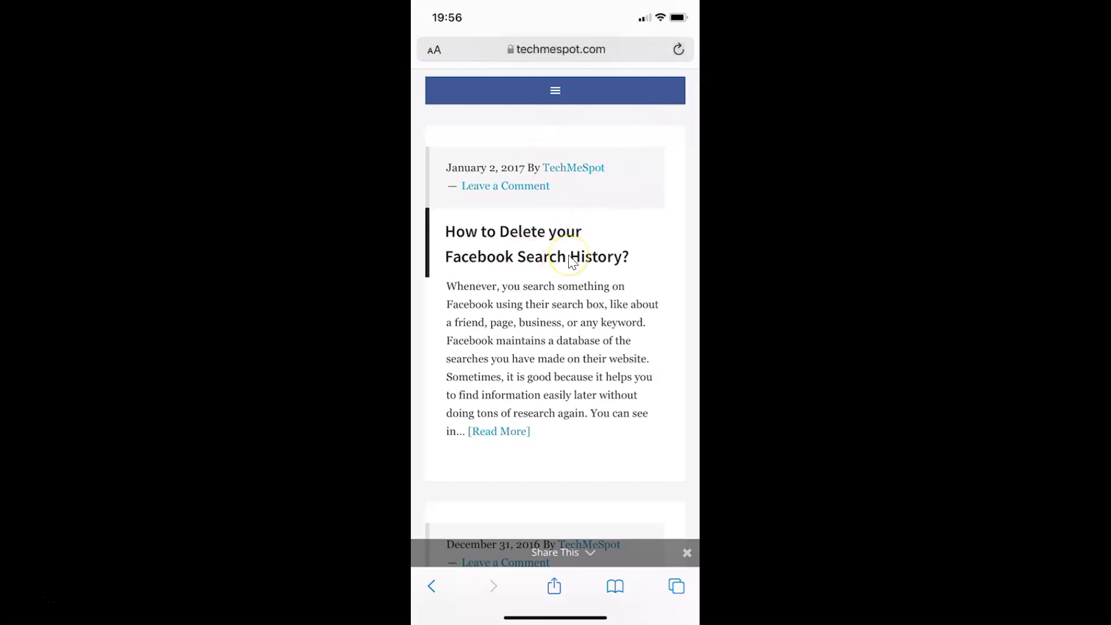
scroll(569, 258, "down", 4)
scroll(569, 257, "up", 5)
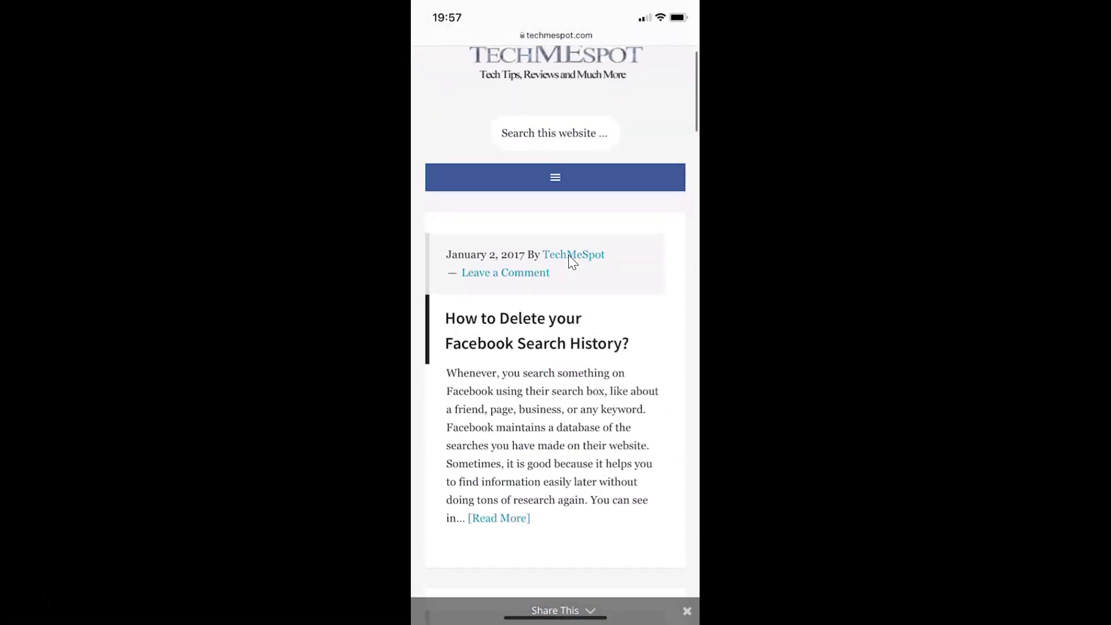
scroll(568, 256, "down", 3)
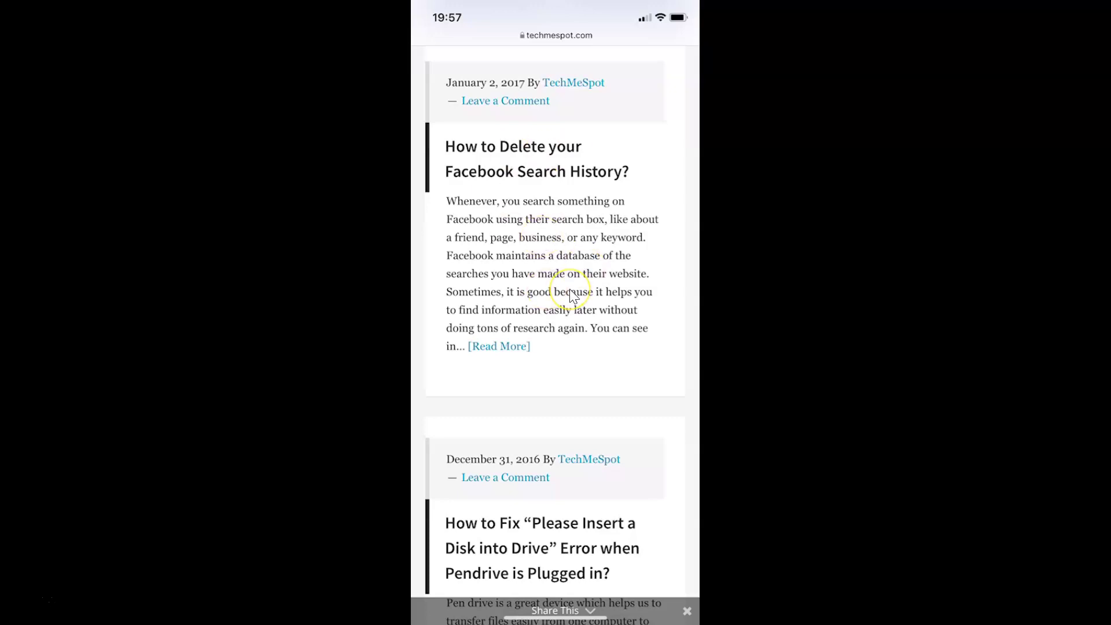
key("super+h")
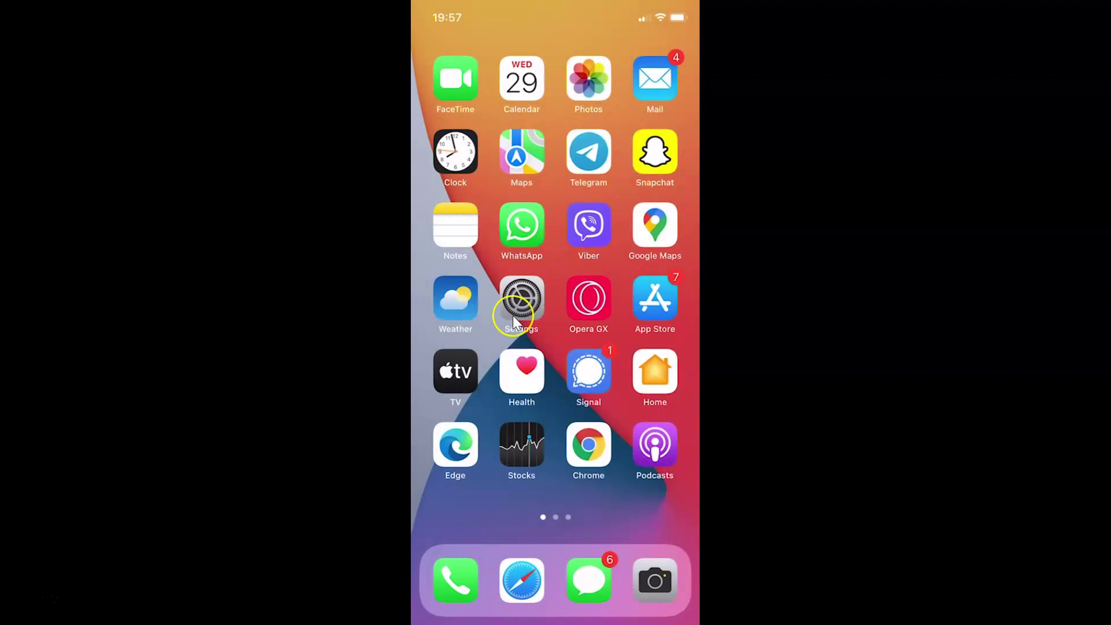
In Settings, check software version 15.0 under General > About, then back out.
left_click(530, 300)
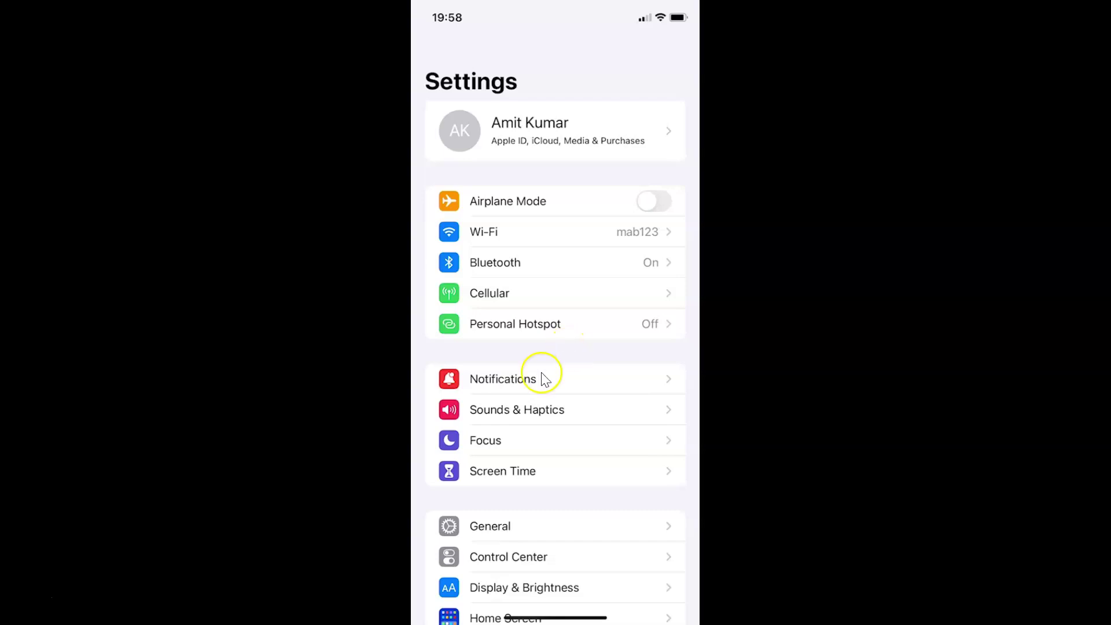
left_click(499, 524)
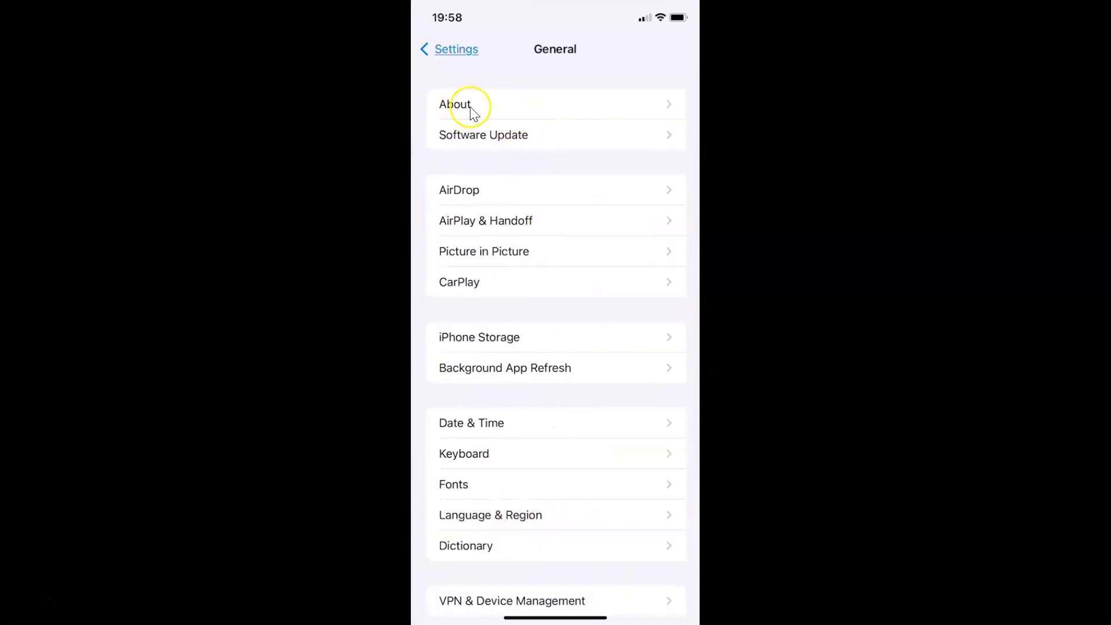
left_click(470, 110)
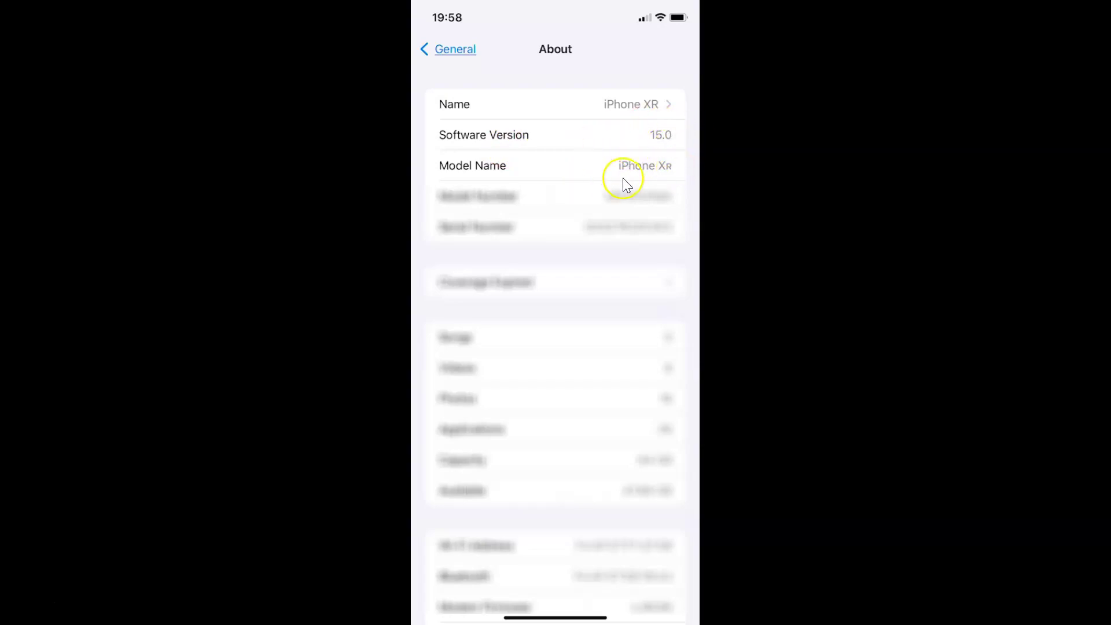
left_click(464, 48)
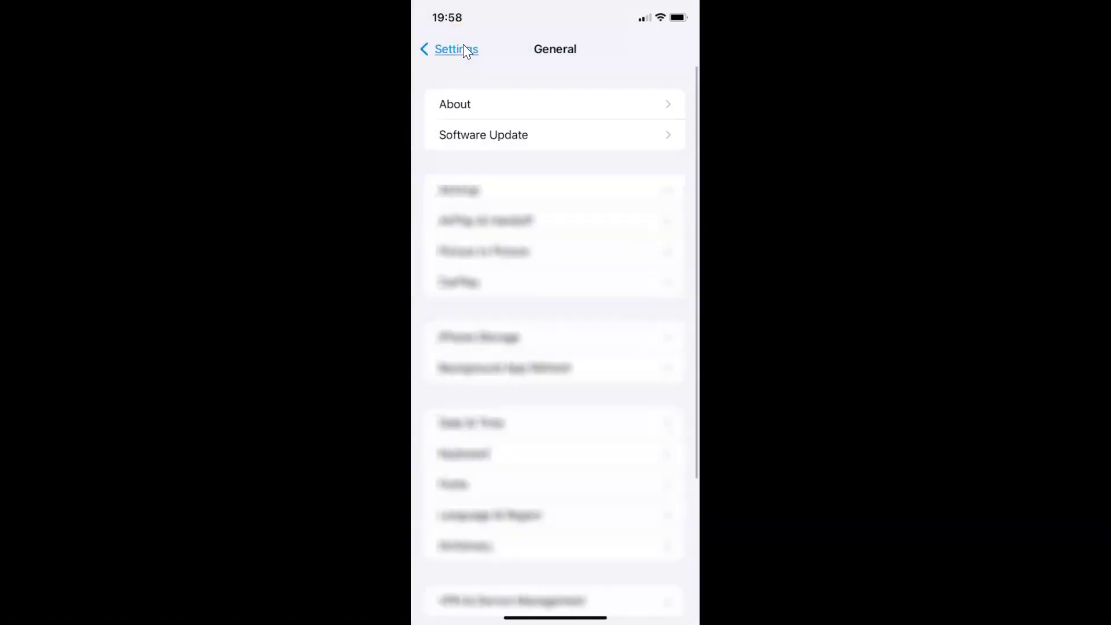
left_click(462, 45)
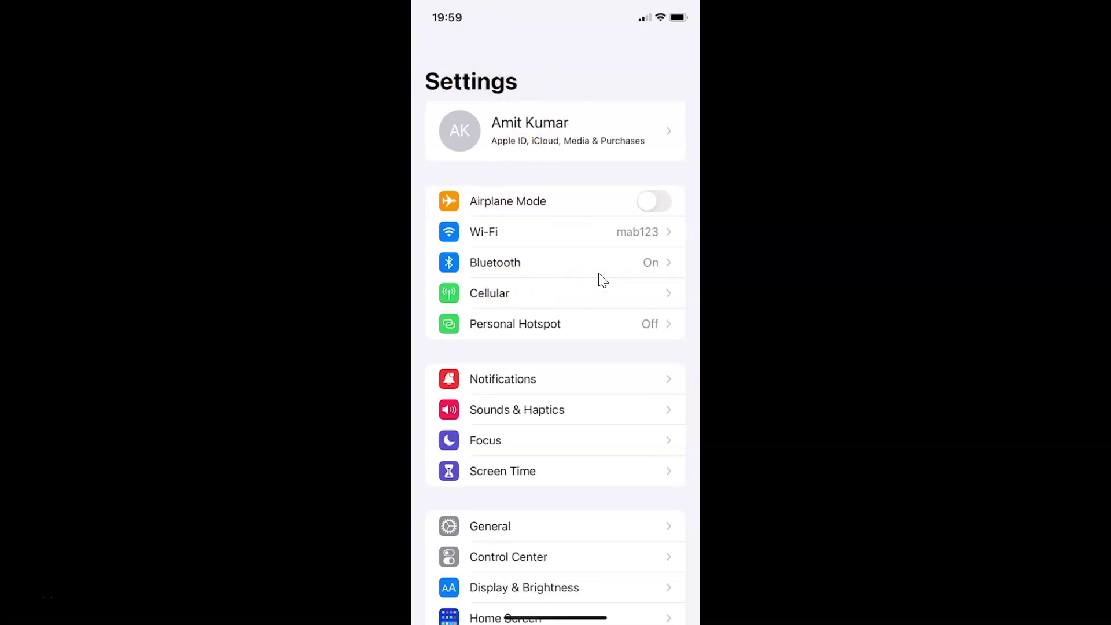
Open Safari's settings and choose Reader under Settings for Websites.
scroll(602, 279, "down", 10)
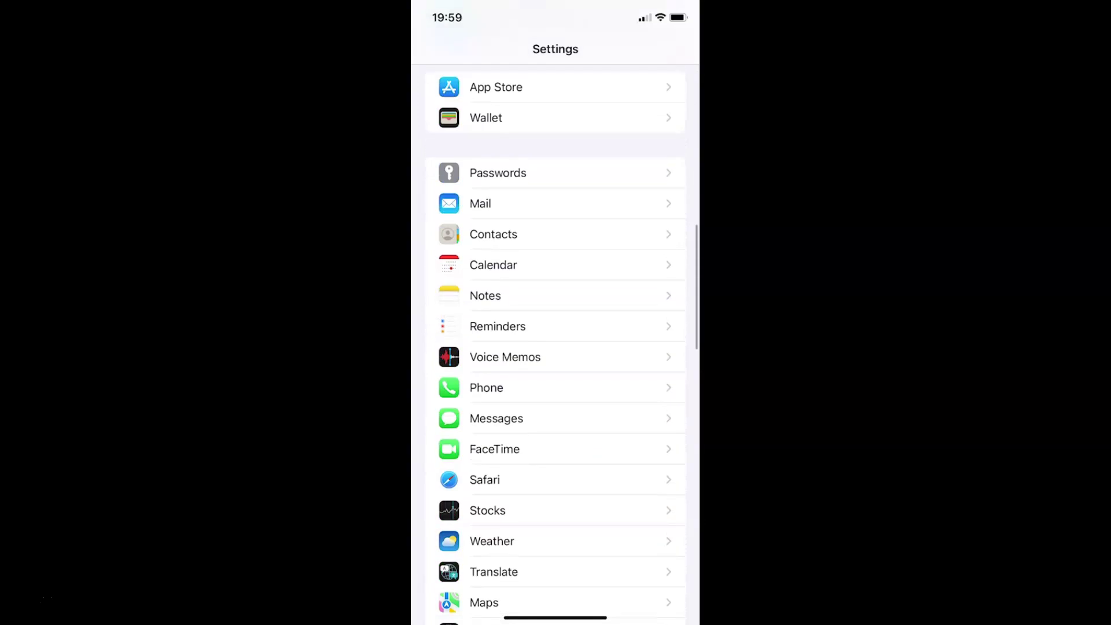
scroll(555, 347, "down", 5)
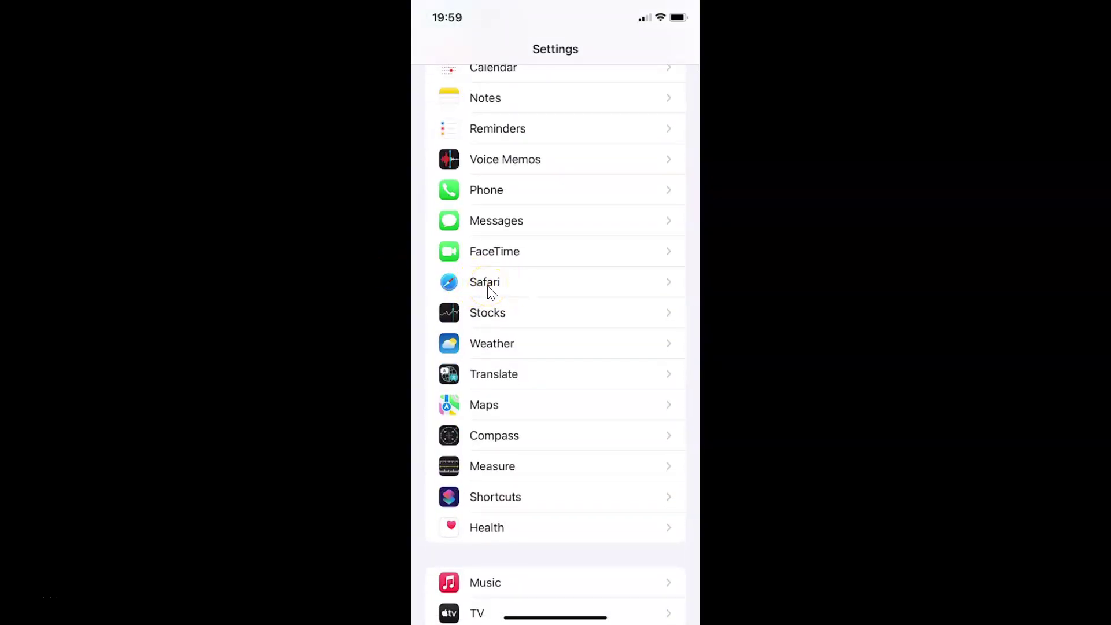
left_click(489, 288)
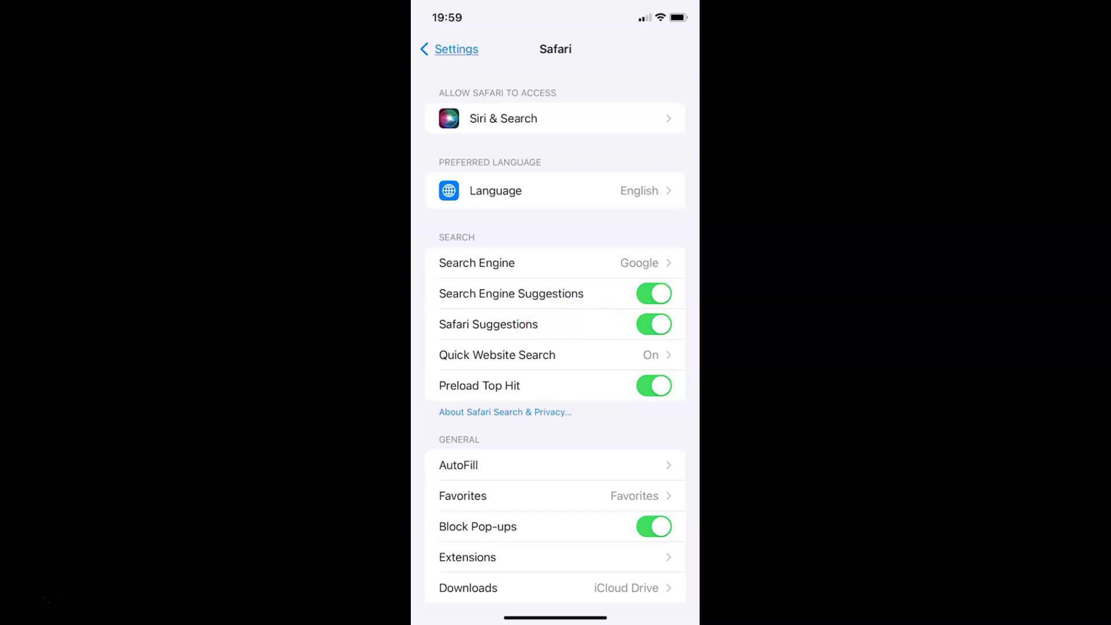
scroll(556, 344, "down", 15)
scroll(555, 319, "down", 3)
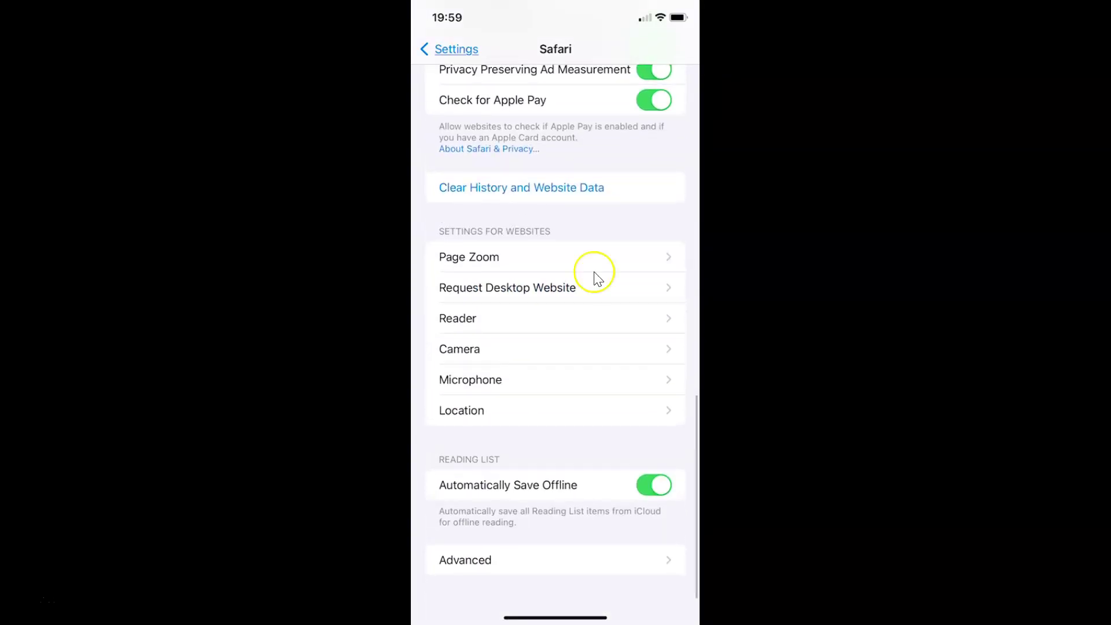
left_click(487, 318)
Switch on automatic Reader for All Websites, then go to the home screen.
left_click_drag(489, 318, 487, 263)
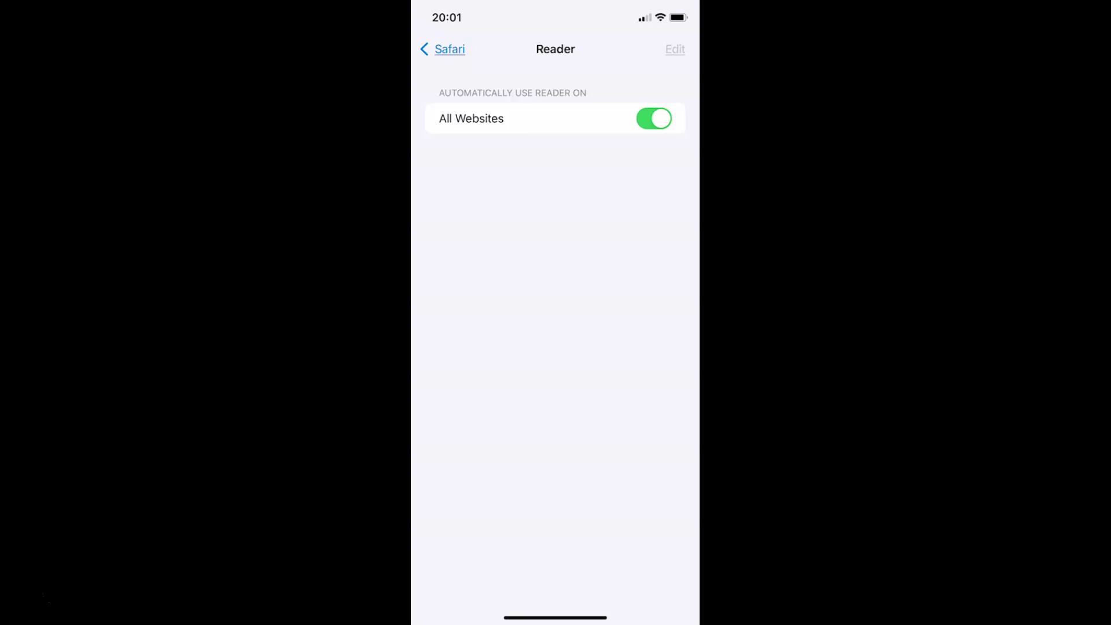
key("super+h")
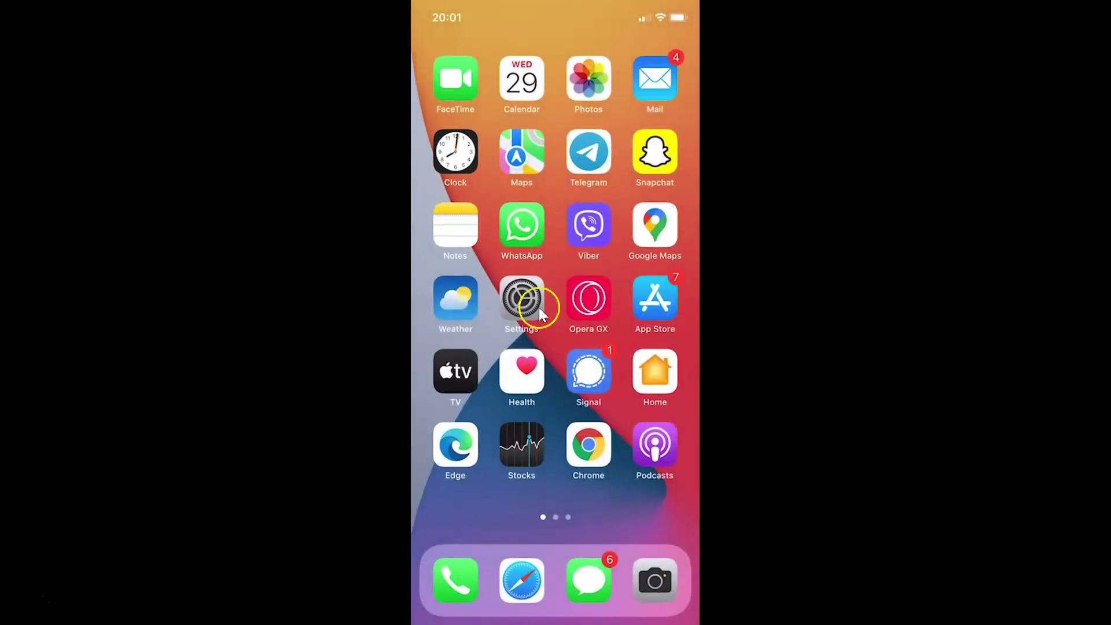
Reopen Safari, reload the TechMeSpot article, and show the two-tab overview.
left_click(502, 551)
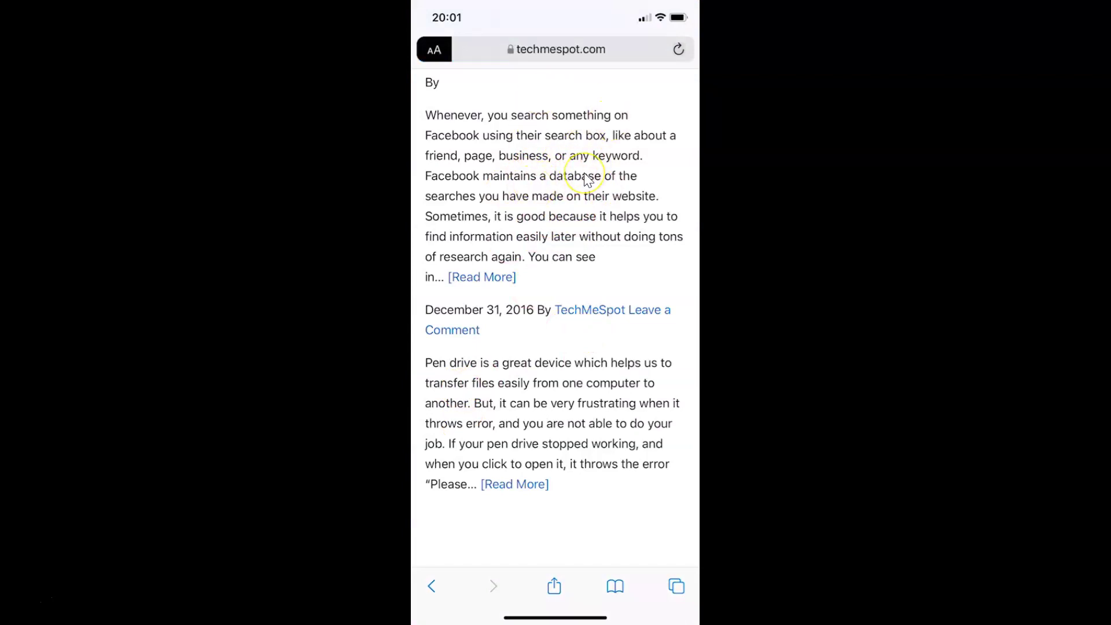
scroll(588, 180, "down", 2)
scroll(588, 179, "up", 5)
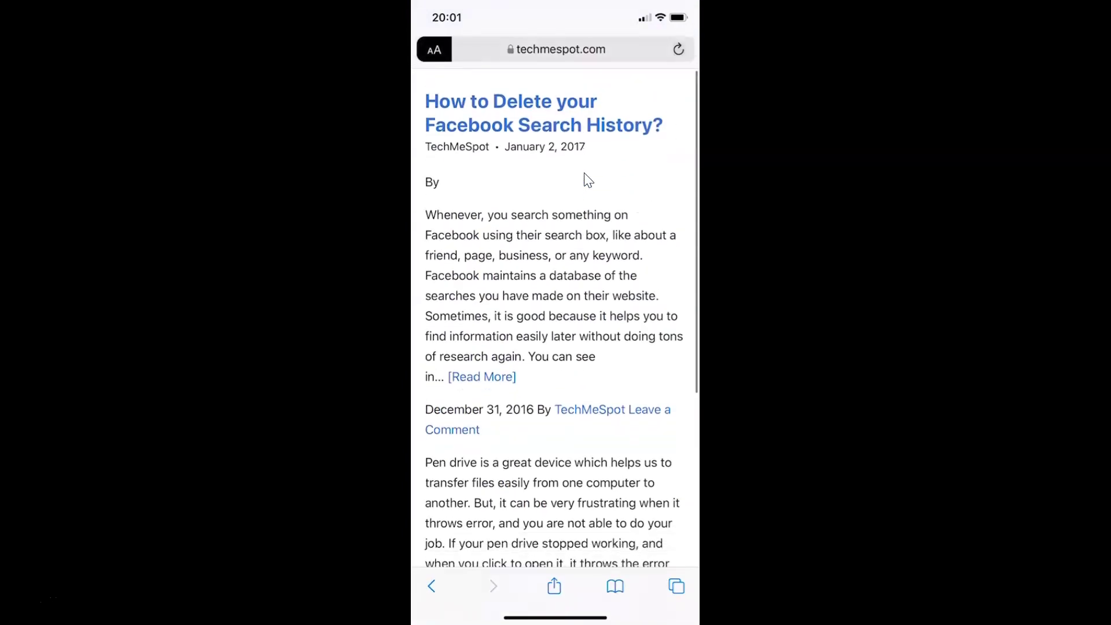
left_click(679, 51)
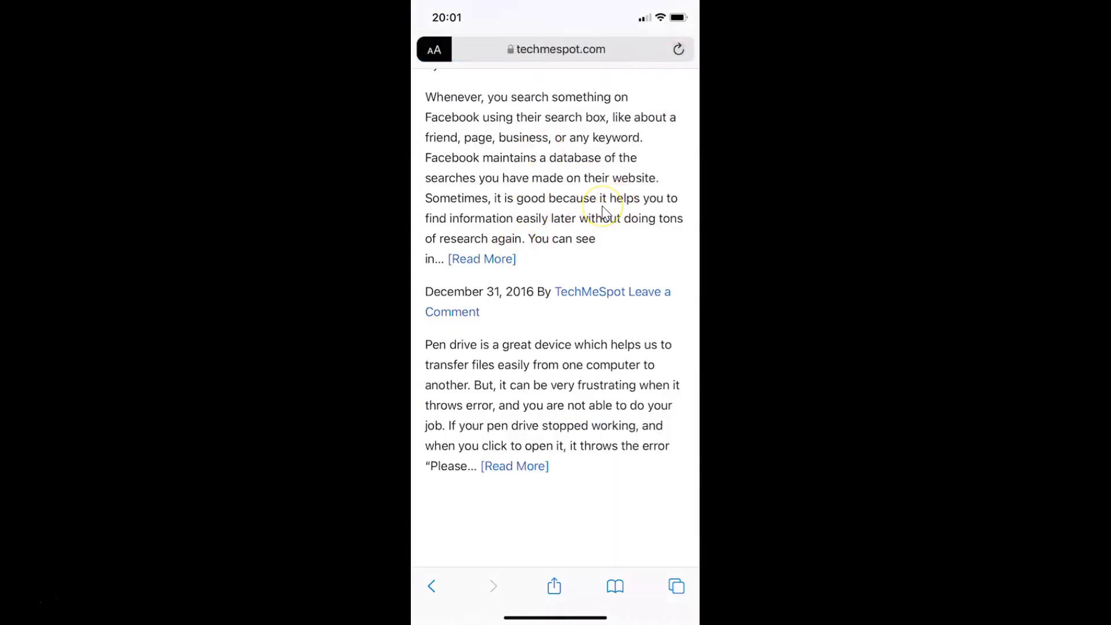
scroll(602, 208, "down", 1)
scroll(602, 211, "up", 4)
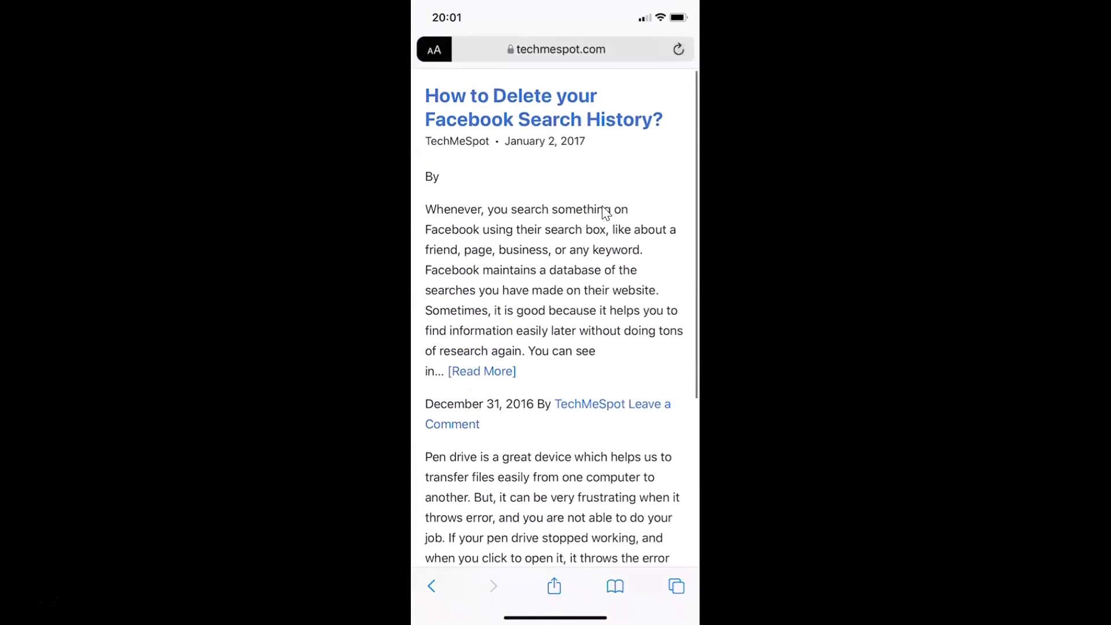
left_click(675, 583)
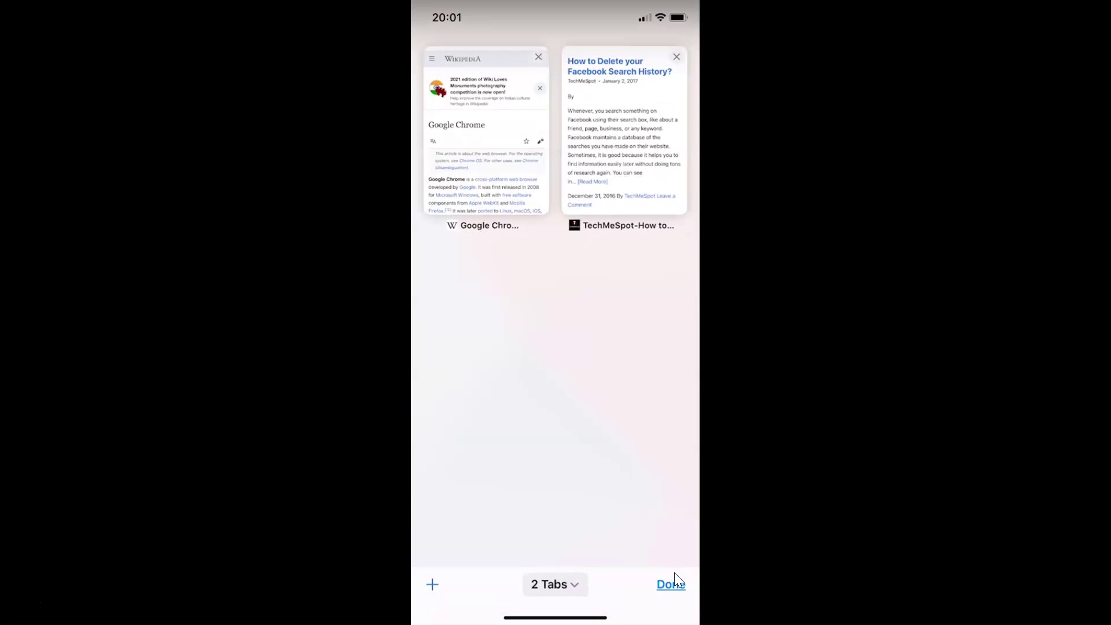
Switch to the Wikipedia Google Chrome tab and reload it to show Reader View.
left_click(671, 585)
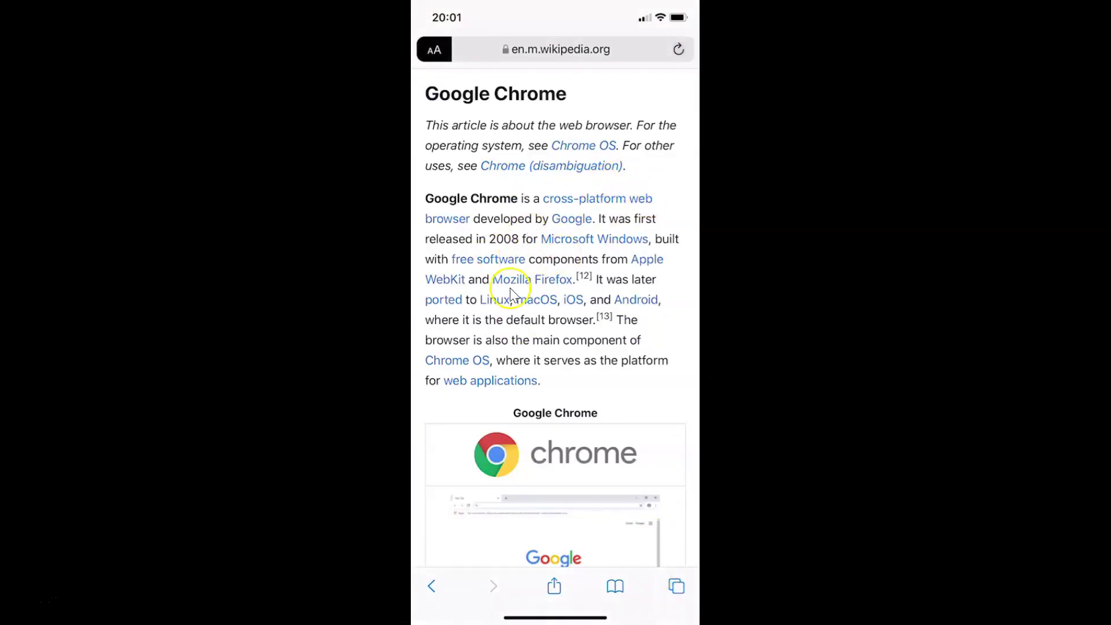
scroll(569, 272, "down", 5)
scroll(568, 272, "up", 5)
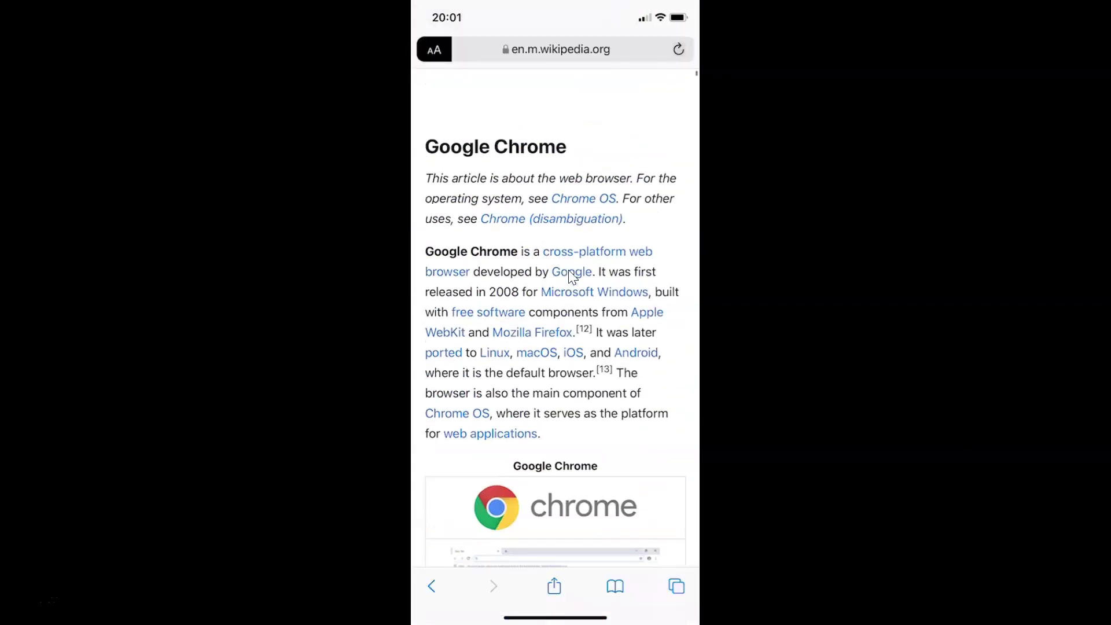
left_click(676, 55)
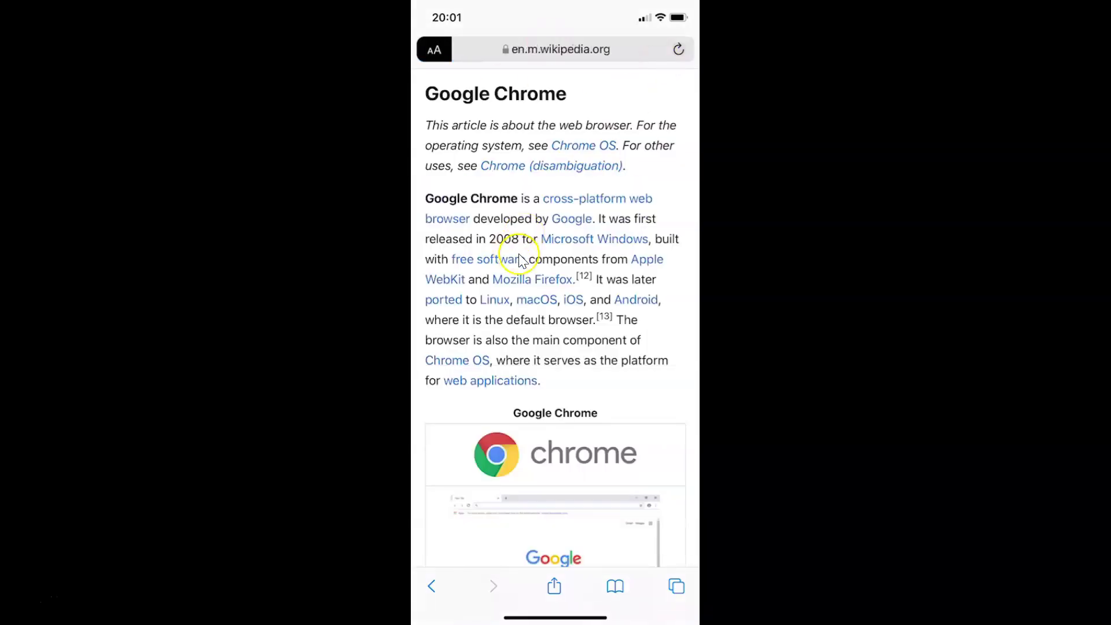
scroll(520, 259, "down", 4)
scroll(519, 259, "up", 4)
scroll(520, 260, "down", 1)
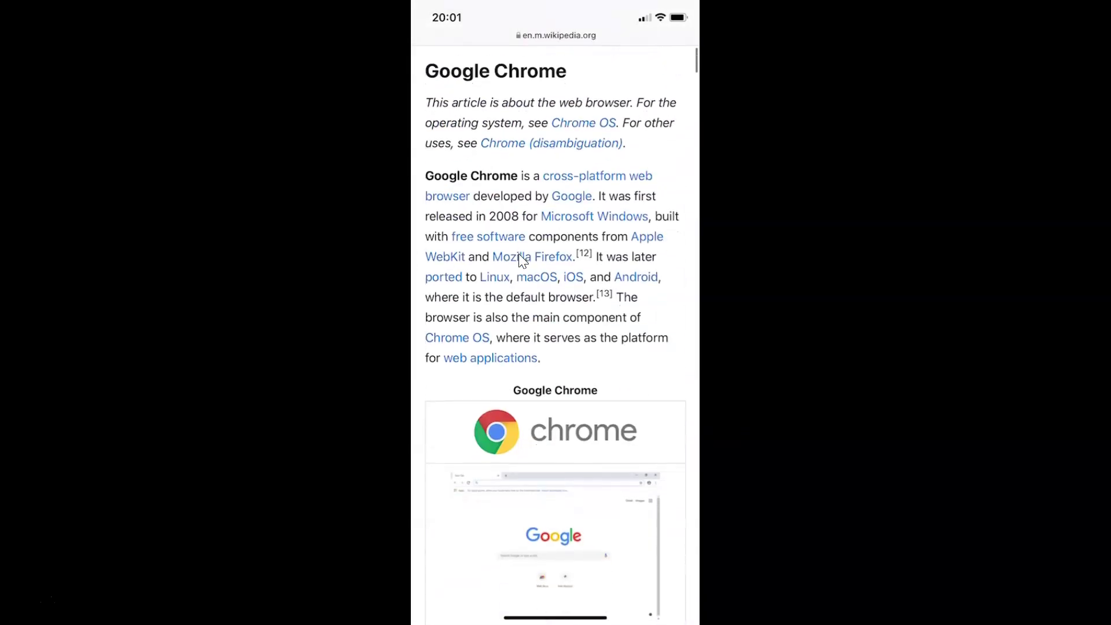
scroll(519, 256, "down", 3)
scroll(520, 257, "up", 6)
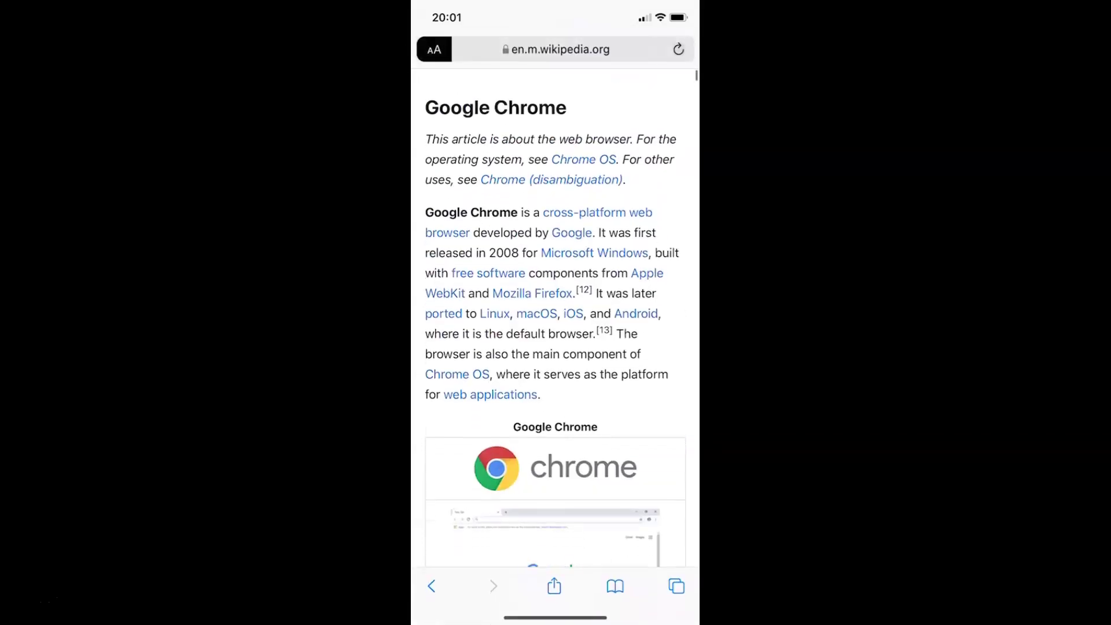
left_click(524, 258)
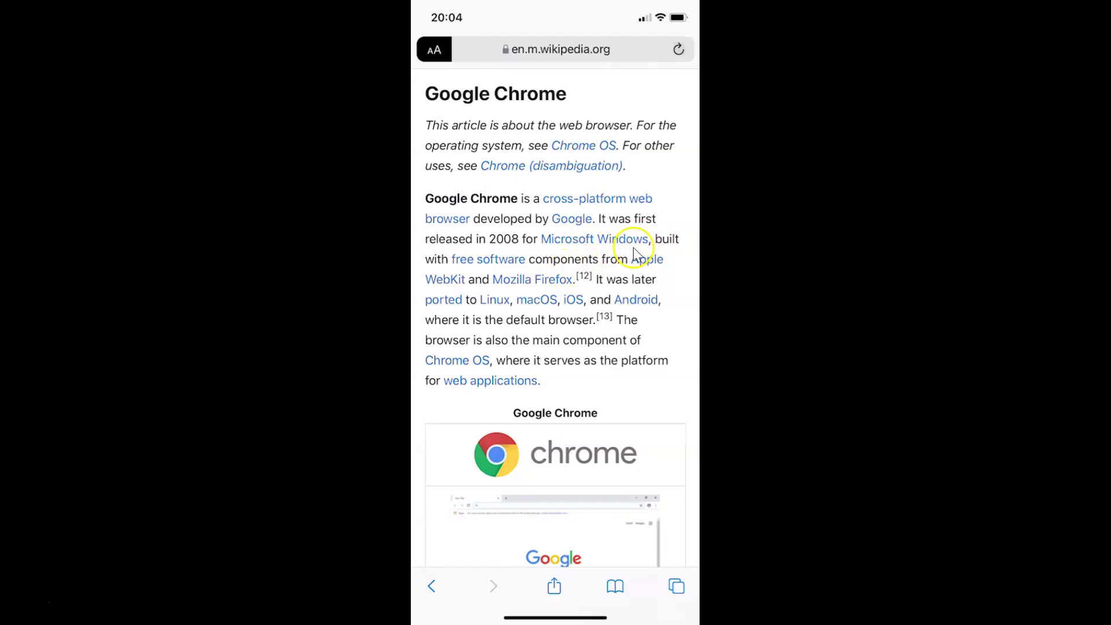
Choose Hide Reader View from the AA menu on the Wikipedia article.
left_click(435, 50)
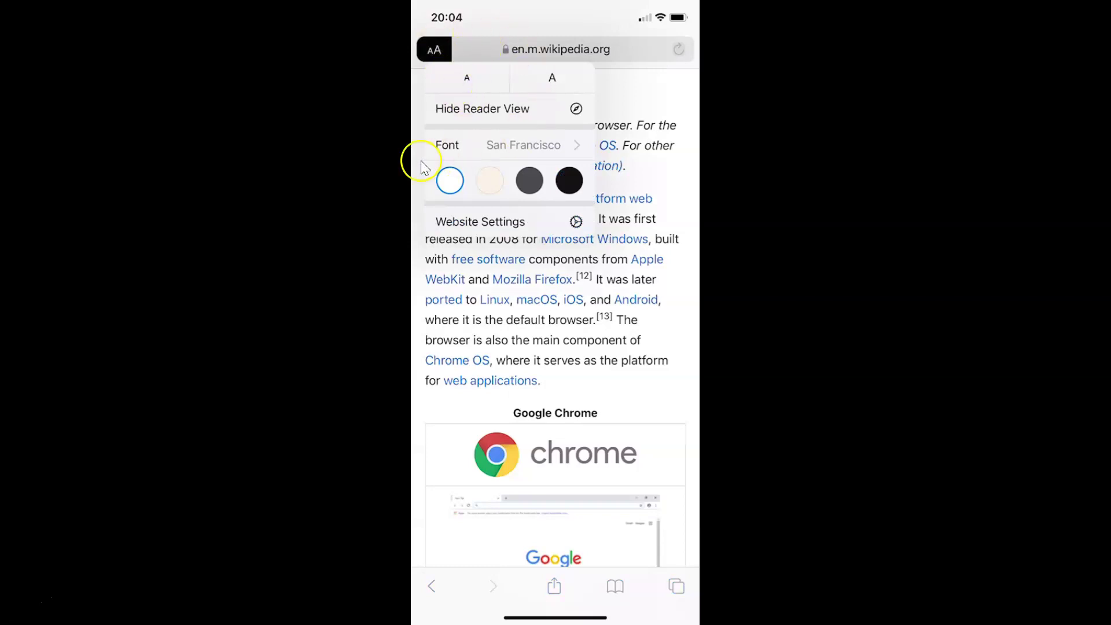
left_click(502, 116)
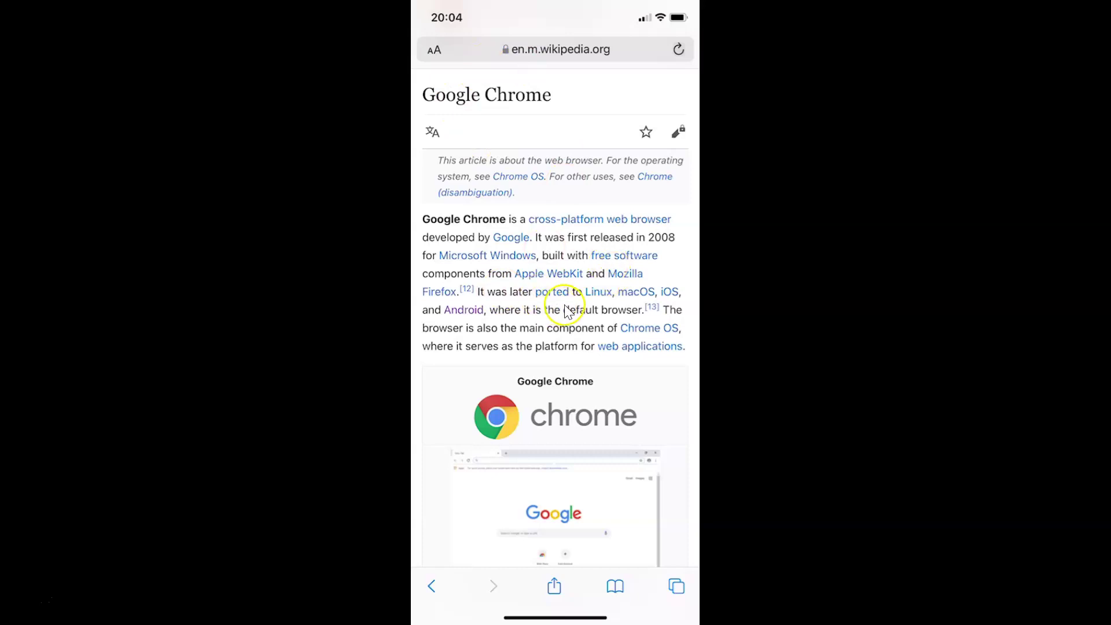
scroll(566, 312, "down", 6)
scroll(566, 312, "up", 4)
scroll(566, 312, "up", 5)
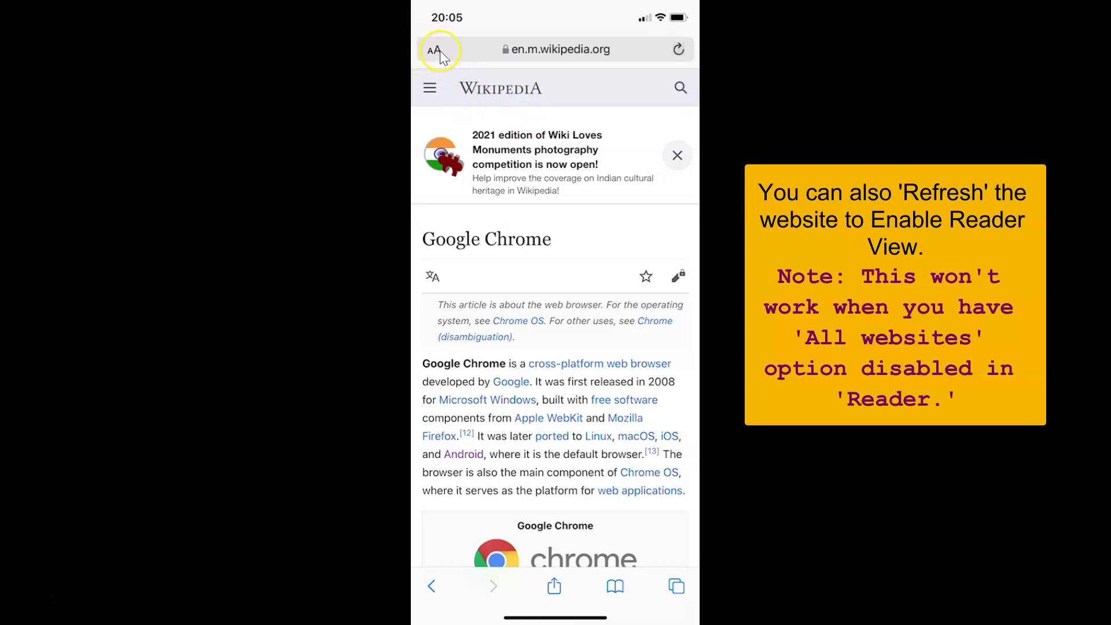
Choose Show Reader View from the AA menu to restore Reader on the article.
left_click(440, 50)
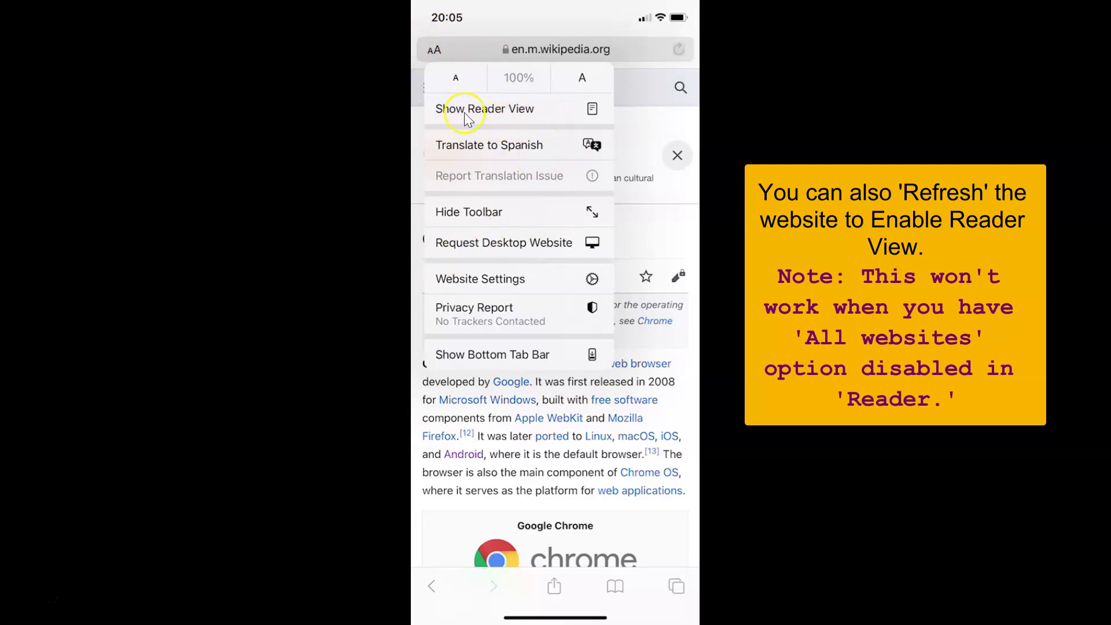
left_click(523, 116)
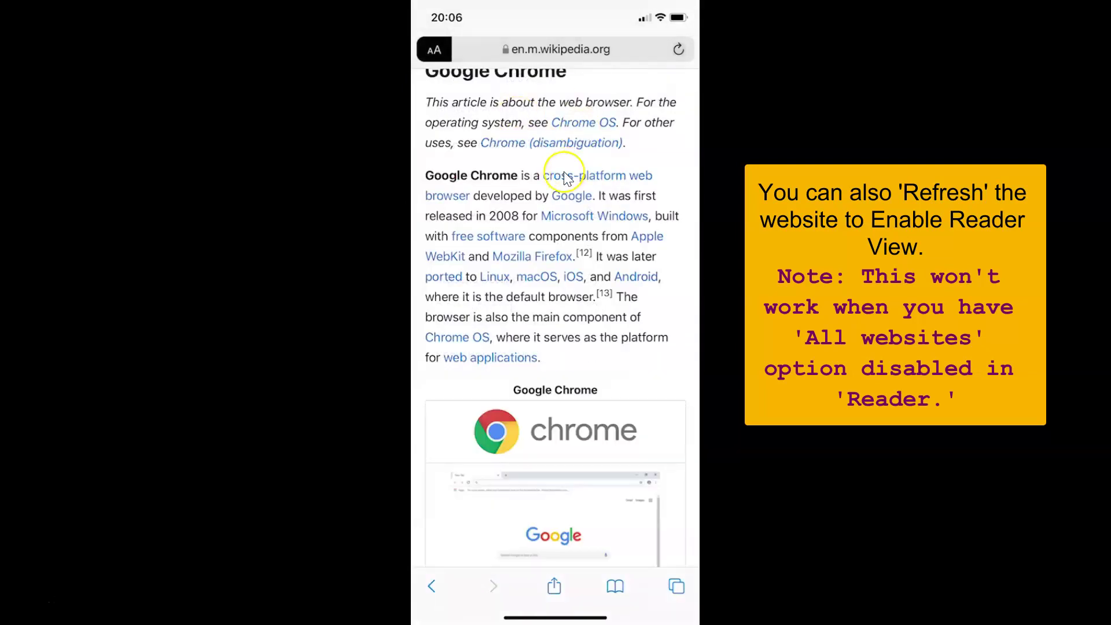
scroll(564, 174, "up", 3)
scroll(564, 174, "down", 10)
scroll(564, 173, "up", 10)
scroll(564, 173, "down", 5)
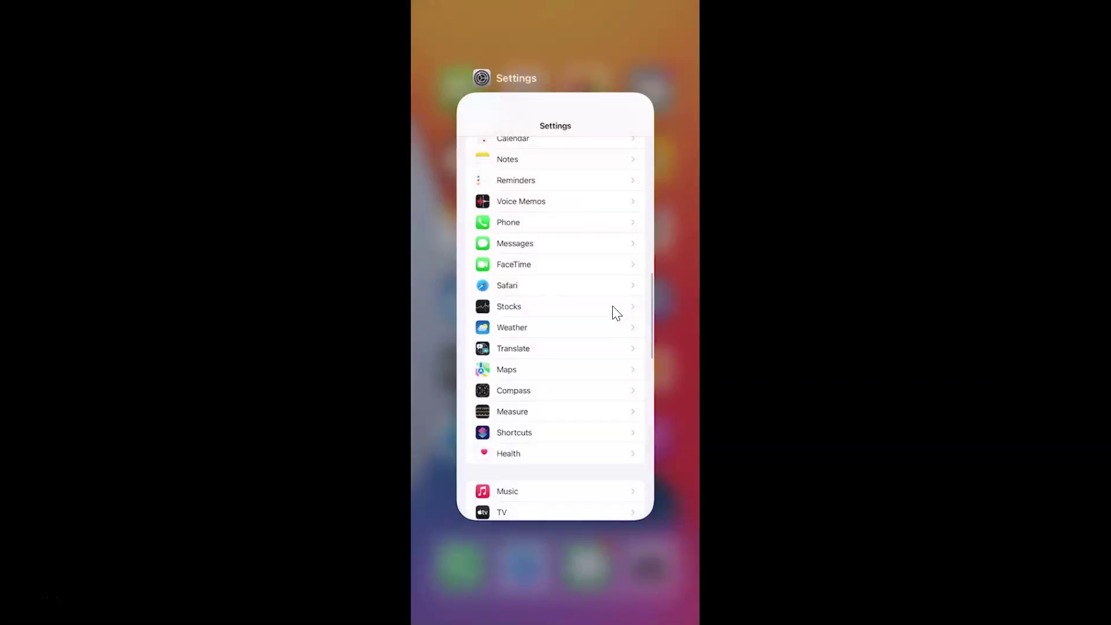
Tap outside the Settings card to dismiss the app switcher.
left_click(601, 302)
left_click(603, 333)
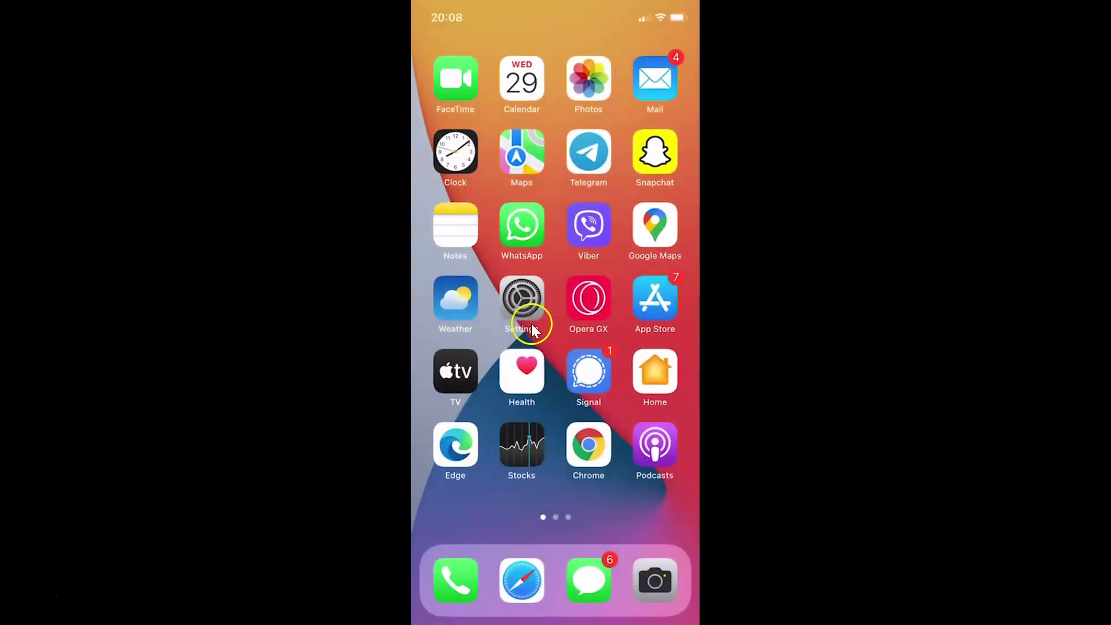